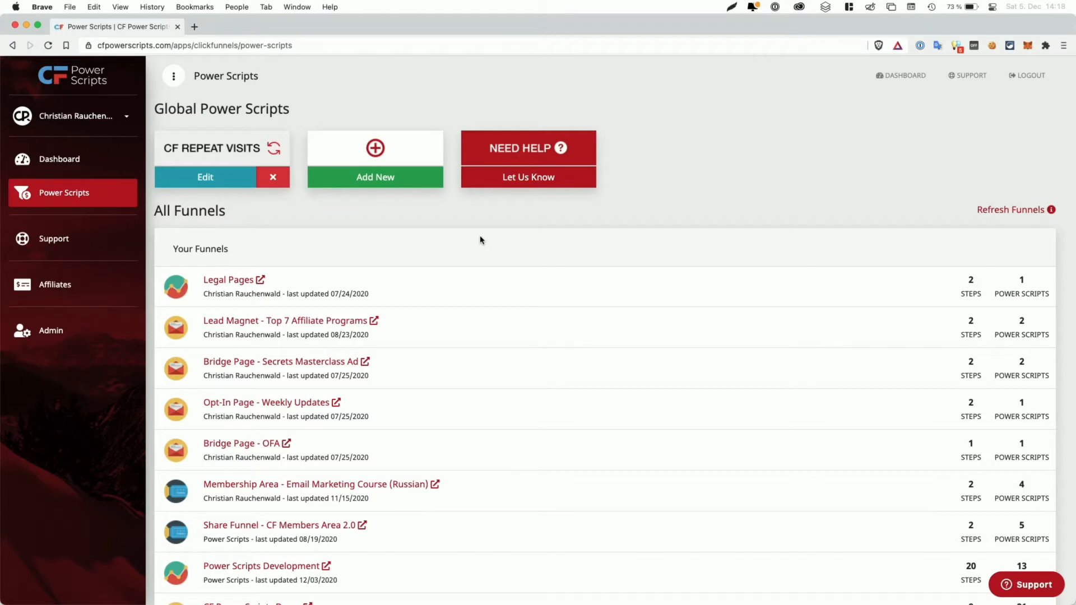
Step: Open the Power Scripts Development funnel and bring up the Optin step's link options
{"action": "scroll", "coordinate": [480, 239], "scroll_direction": "down", "scroll_amount": 3}
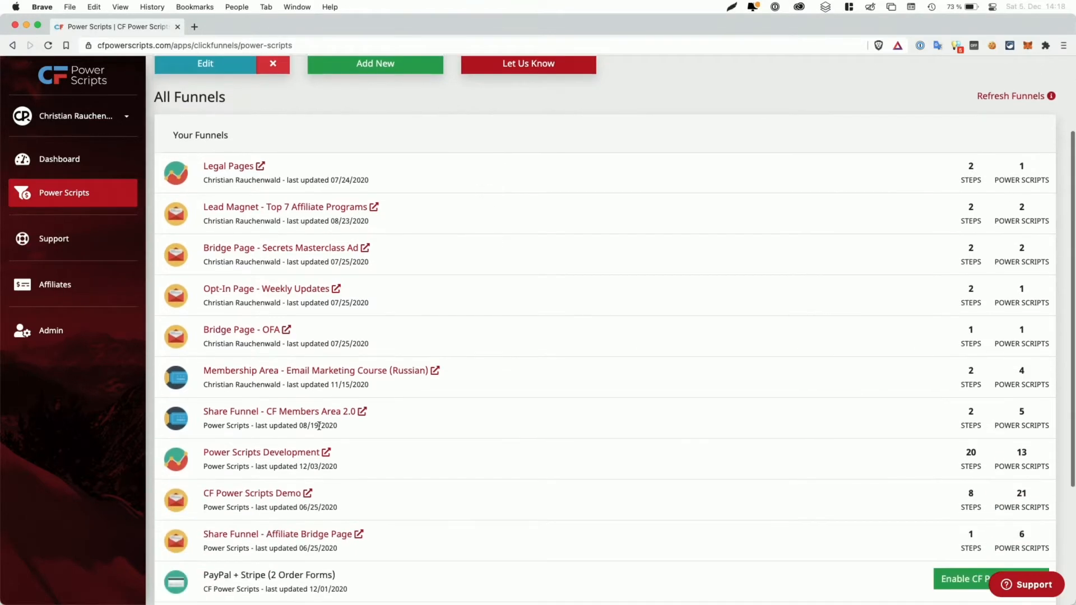
{"action": "left_click", "coordinate": [253, 454]}
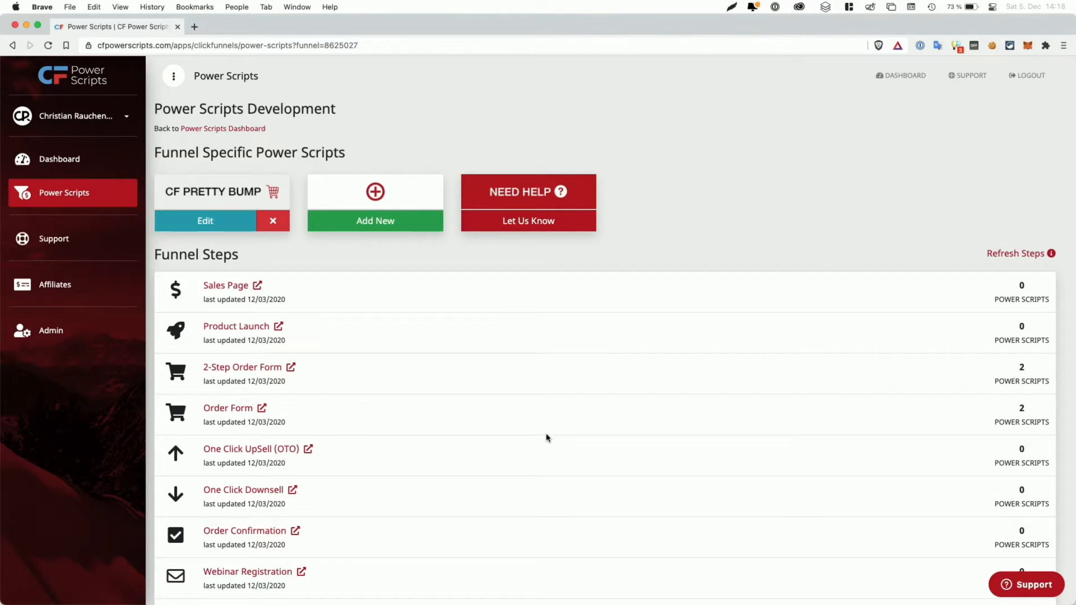
{"action": "scroll", "coordinate": [547, 438], "scroll_direction": "down", "scroll_amount": 10}
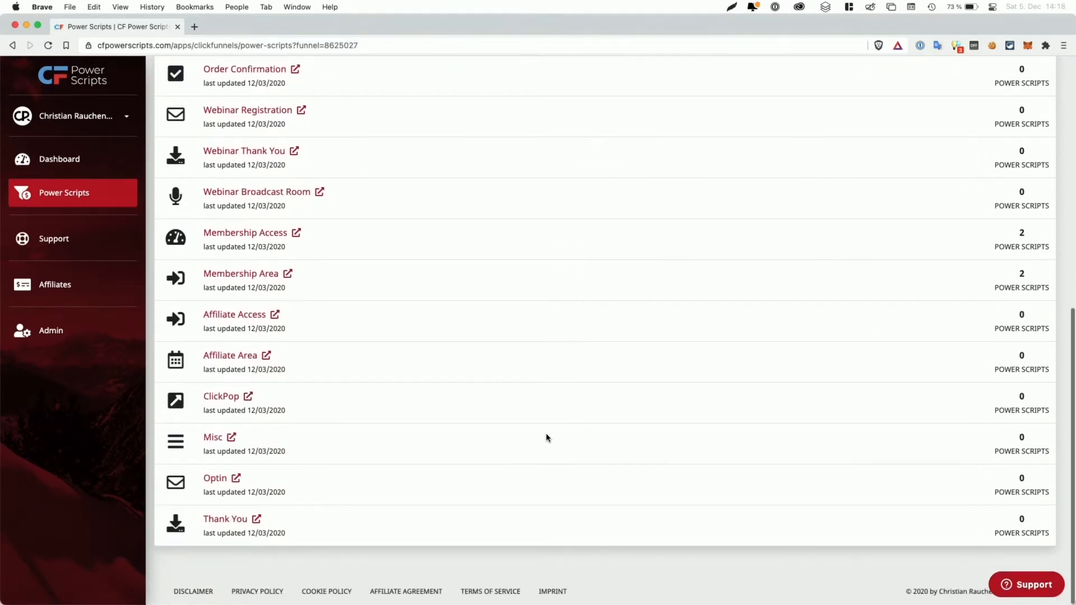
{"action": "left_click", "coordinate": [236, 479]}
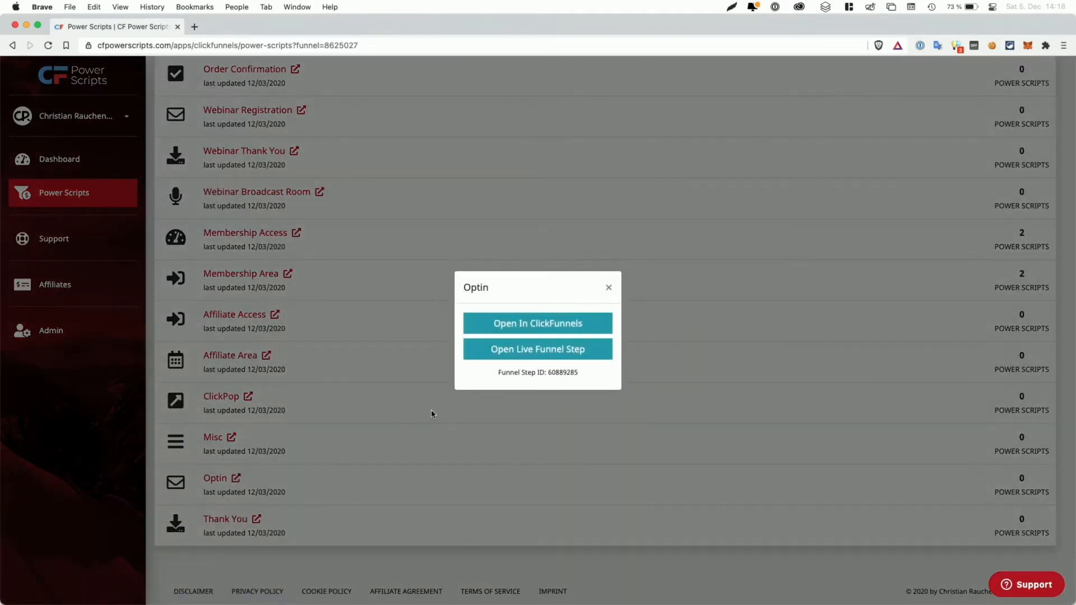
Step: Open the Optin step in ClickFunnels and launch its page in the editor
{"action": "left_click", "coordinate": [548, 324]}
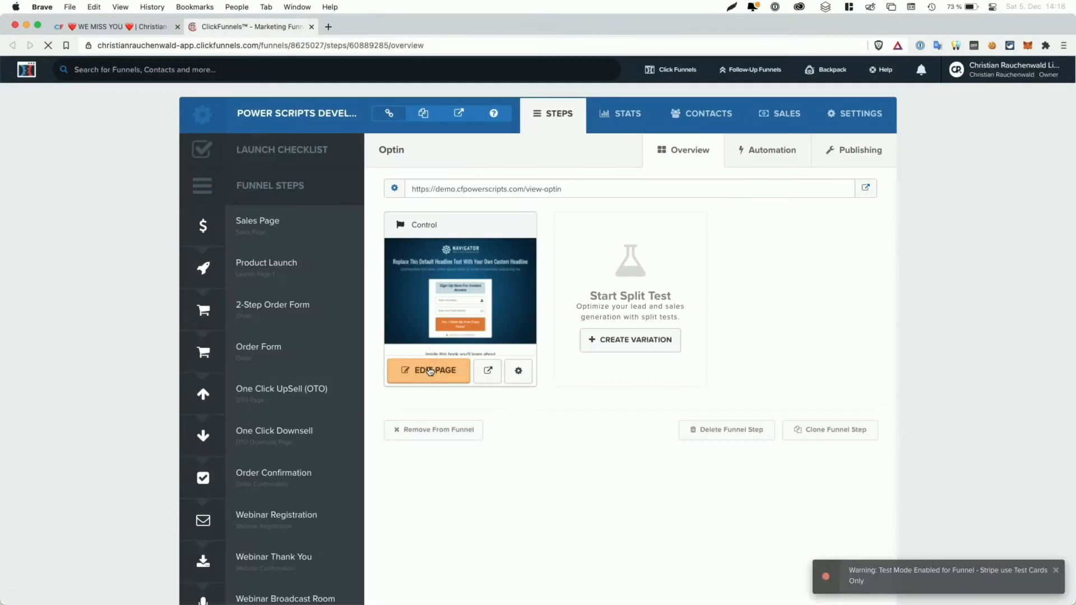
{"action": "left_click", "coordinate": [421, 376]}
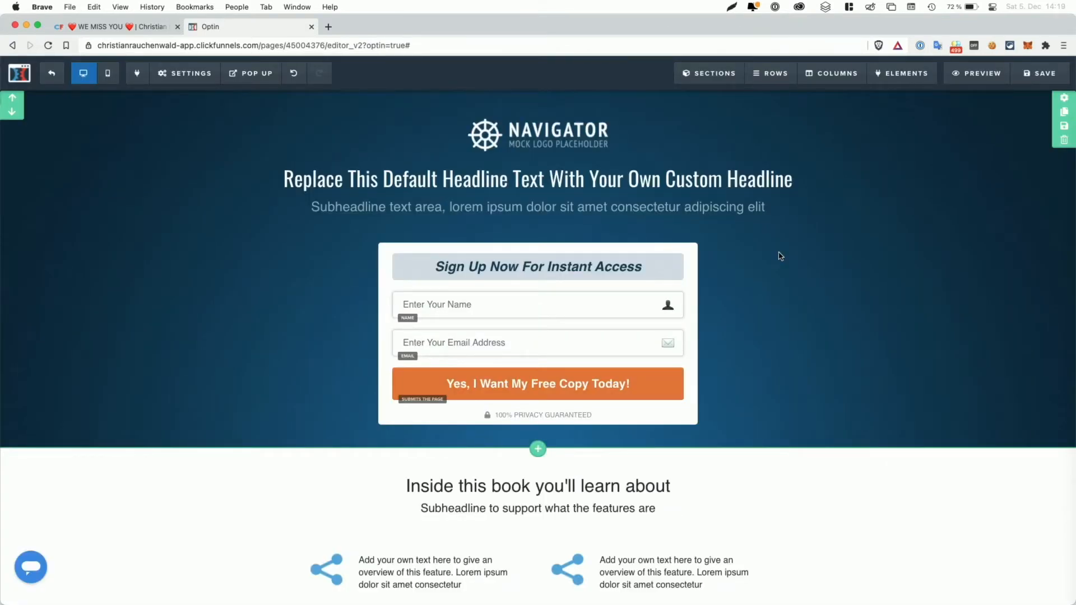
{"action": "mouse_move", "coordinate": [692, 246]}
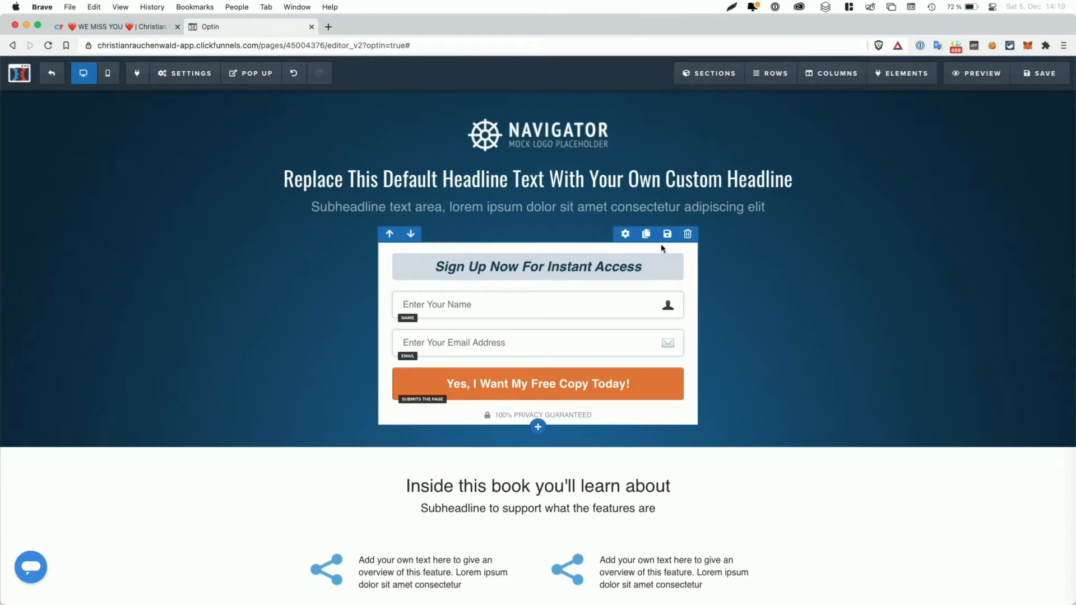
Step: Duplicate the sign-up form row and delete the copy's Name and Email fields
{"action": "left_click", "coordinate": [646, 234]}
{"action": "scroll", "coordinate": [649, 240], "scroll_direction": "down", "scroll_amount": 3}
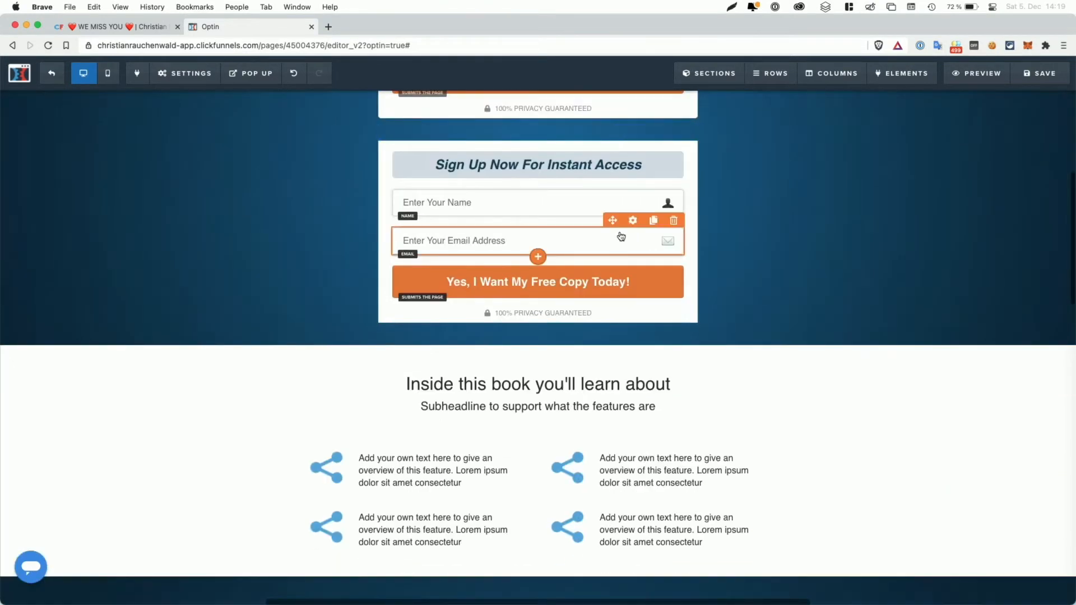
{"action": "left_click", "coordinate": [674, 185]}
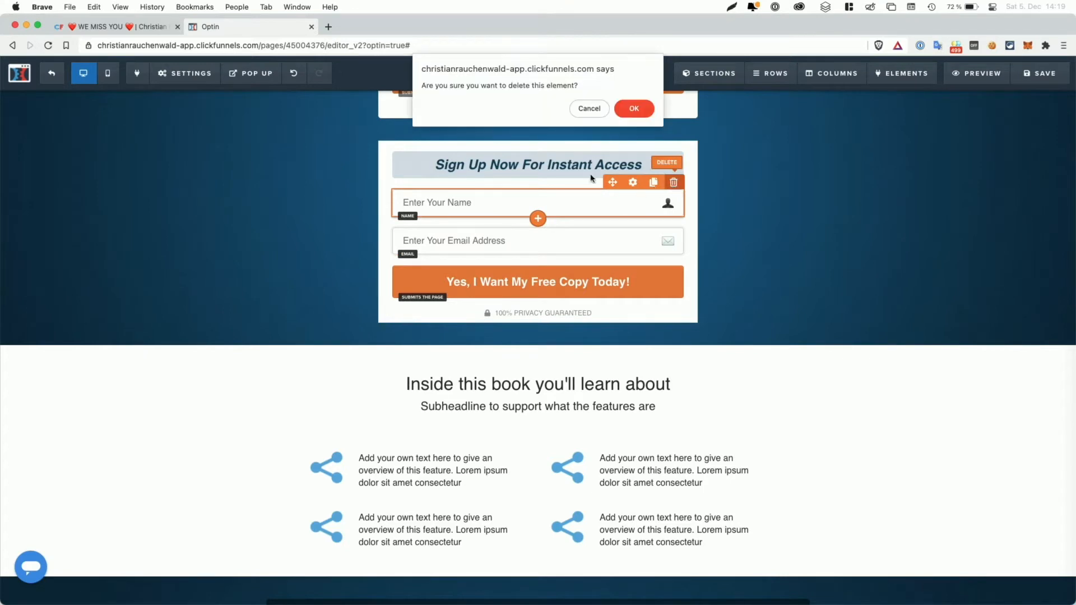
{"action": "left_click", "coordinate": [631, 108]}
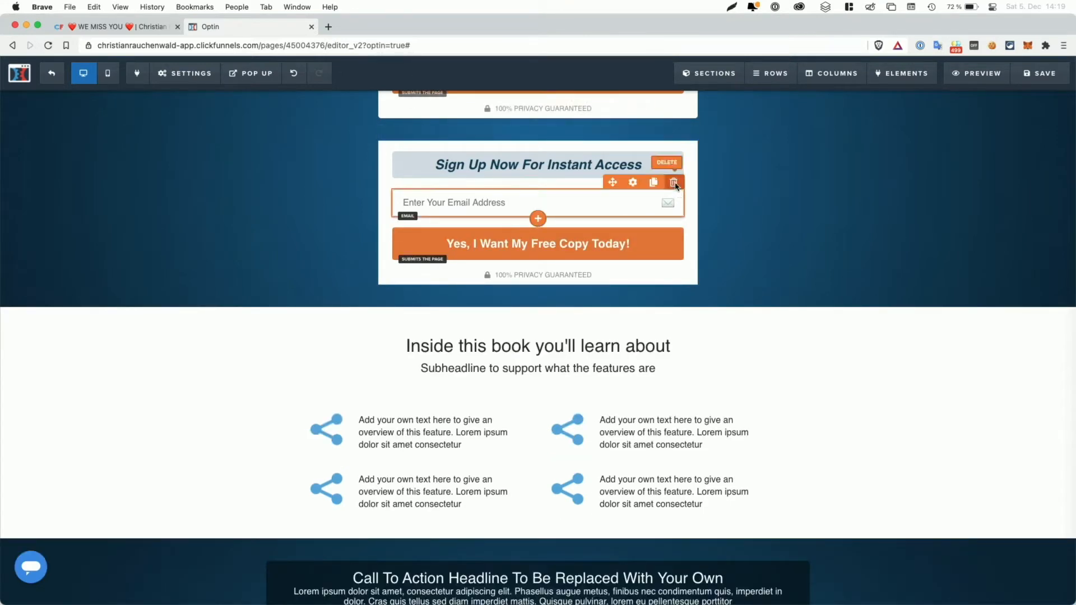
{"action": "left_click", "coordinate": [673, 182]}
{"action": "left_click", "coordinate": [633, 108]}
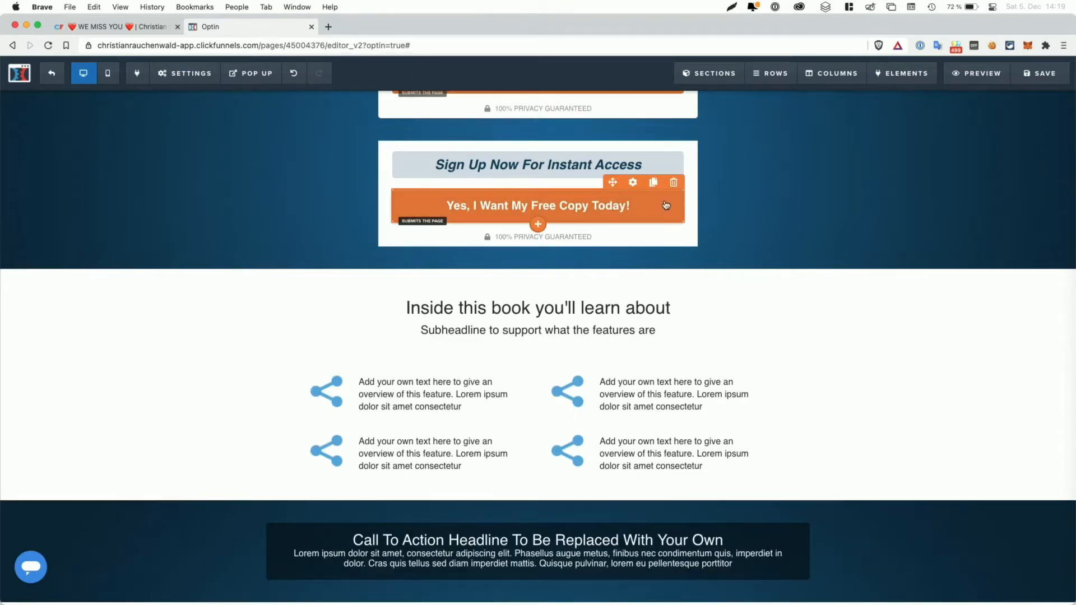
Step: Delete the copy's submit button and privacy note, leaving only its headline
{"action": "left_click", "coordinate": [673, 182]}
{"action": "left_click", "coordinate": [634, 110]}
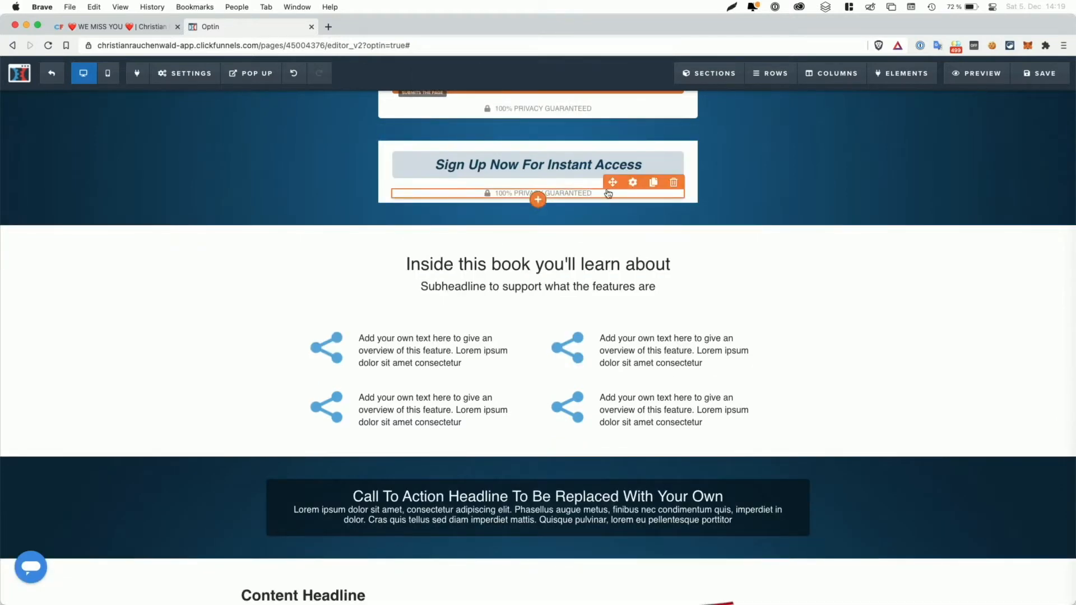
{"action": "left_click", "coordinate": [673, 182]}
{"action": "left_click", "coordinate": [634, 108]}
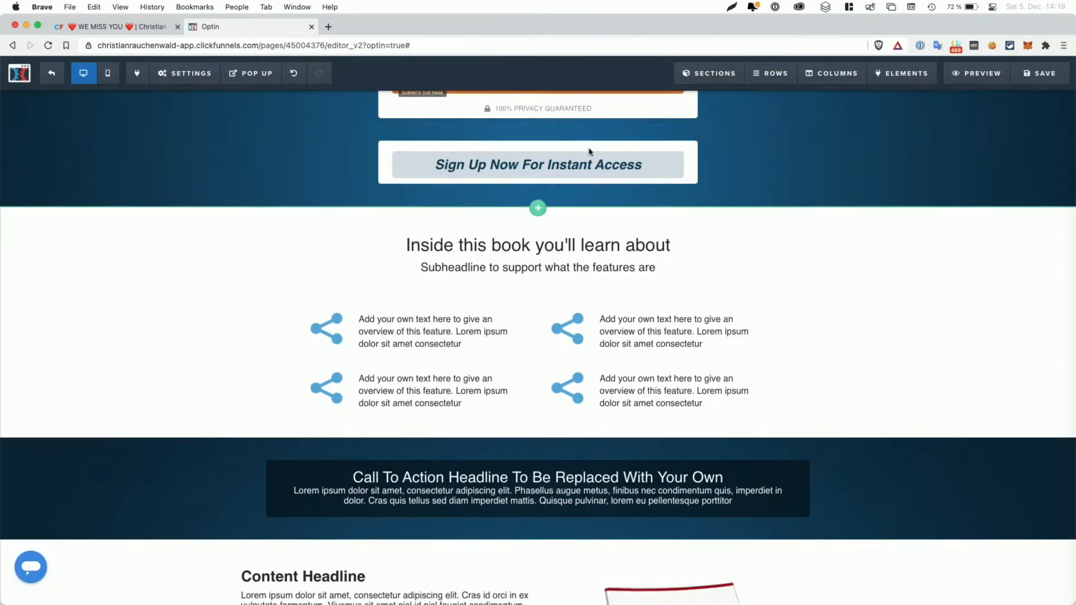
Step: Replace the copied row's headline text with 'You already signed up!'
{"action": "left_click", "coordinate": [563, 165]}
{"action": "key", "text": "super+a"}
{"action": "type", "text": "You "}
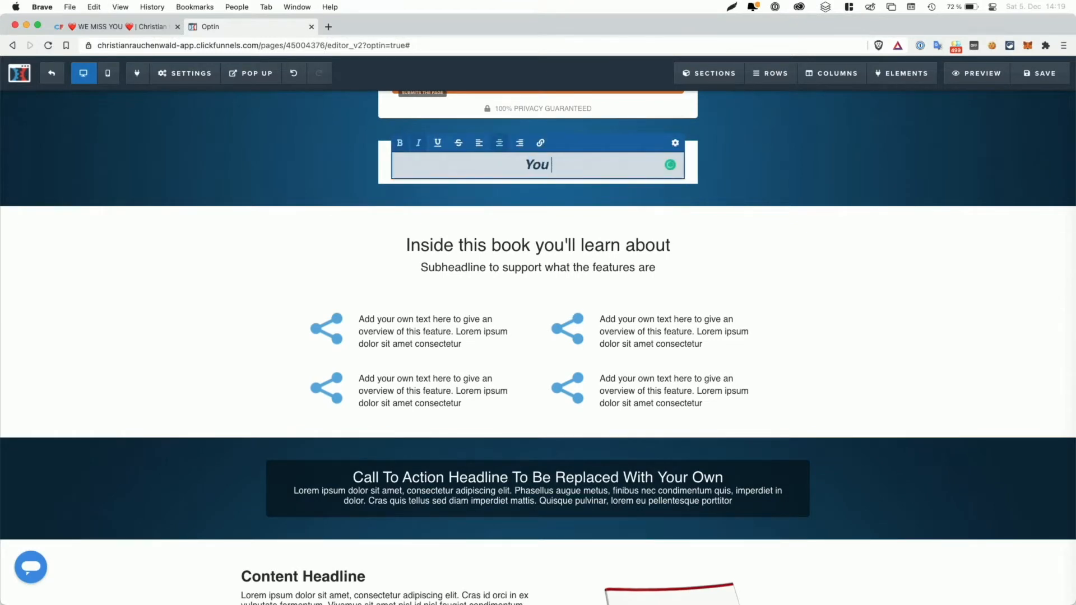
{"action": "type", "text": "already signed up!"}
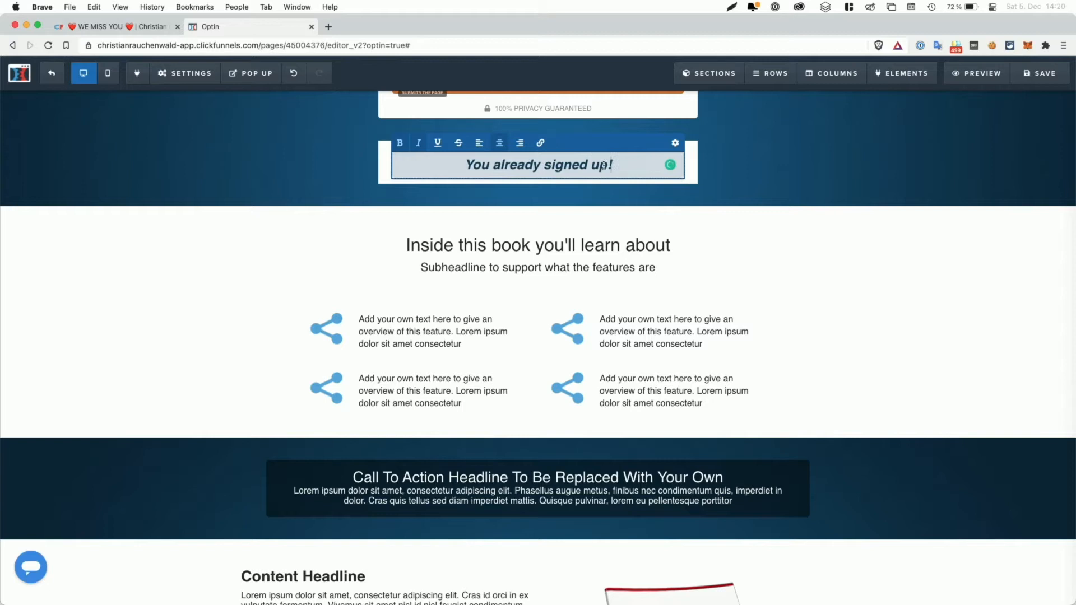
{"action": "left_click", "coordinate": [726, 167]}
{"action": "scroll", "coordinate": [726, 168], "scroll_direction": "up", "scroll_amount": 5}
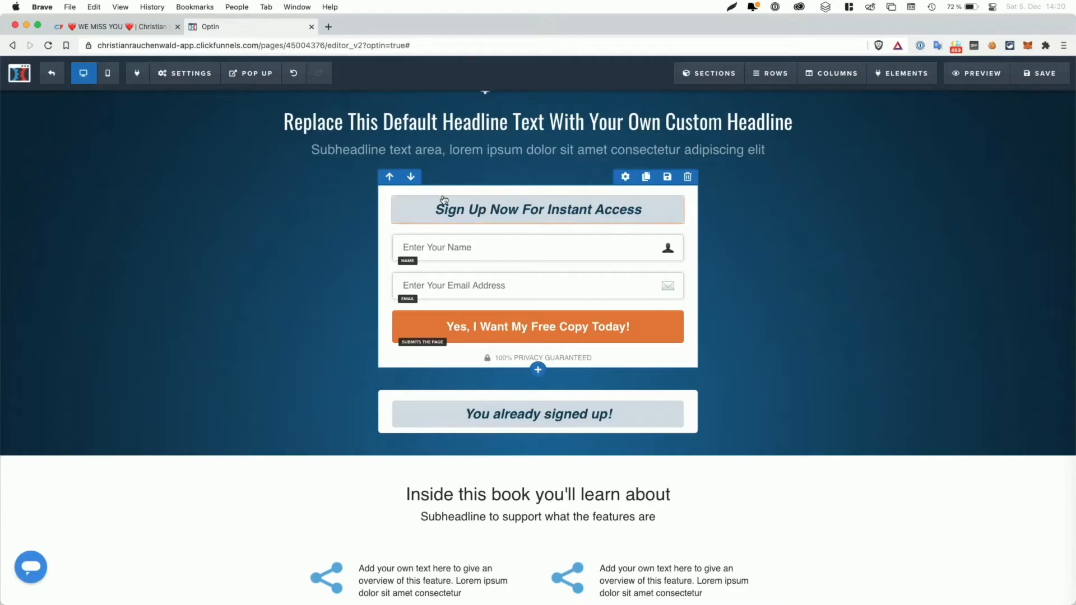
Step: In Power Scripts, close the Optin options and open the Thank You page's options
{"action": "left_click", "coordinate": [144, 33]}
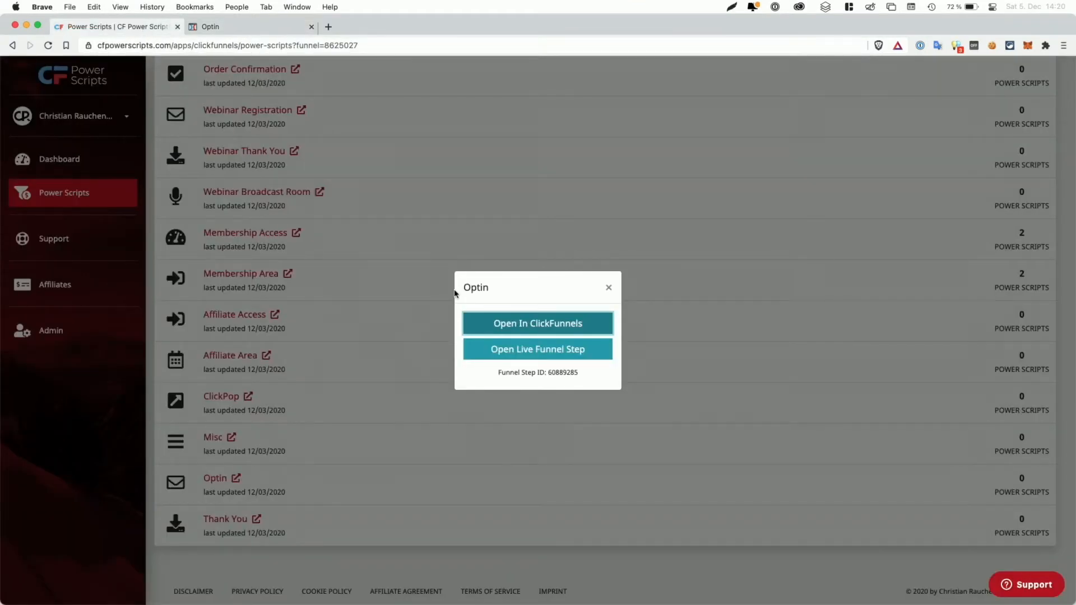
{"action": "left_click", "coordinate": [398, 346]}
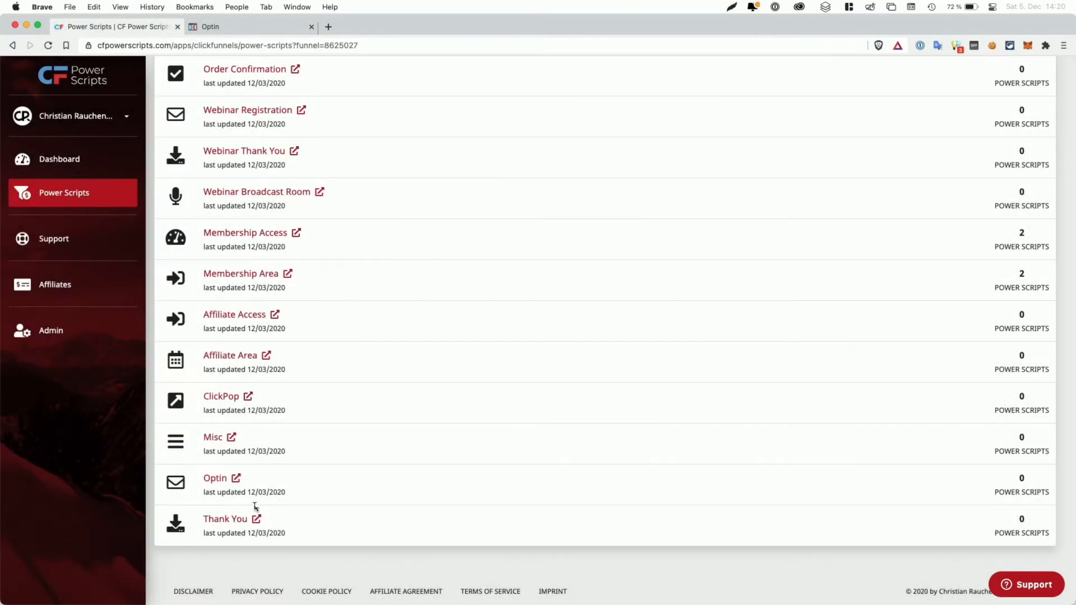
{"action": "left_click", "coordinate": [222, 518]}
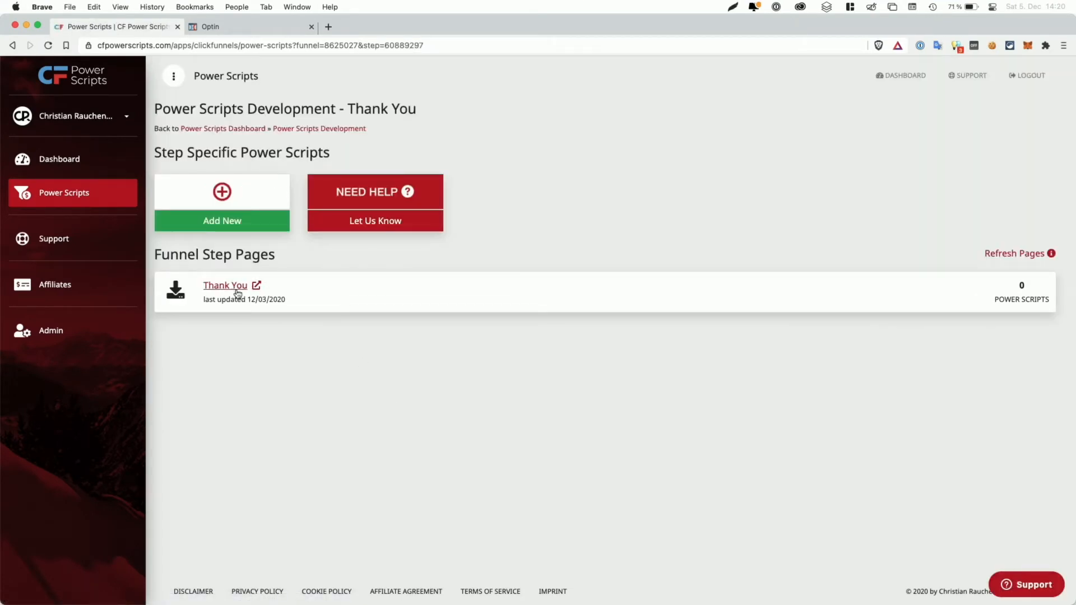
{"action": "left_click", "coordinate": [261, 286]}
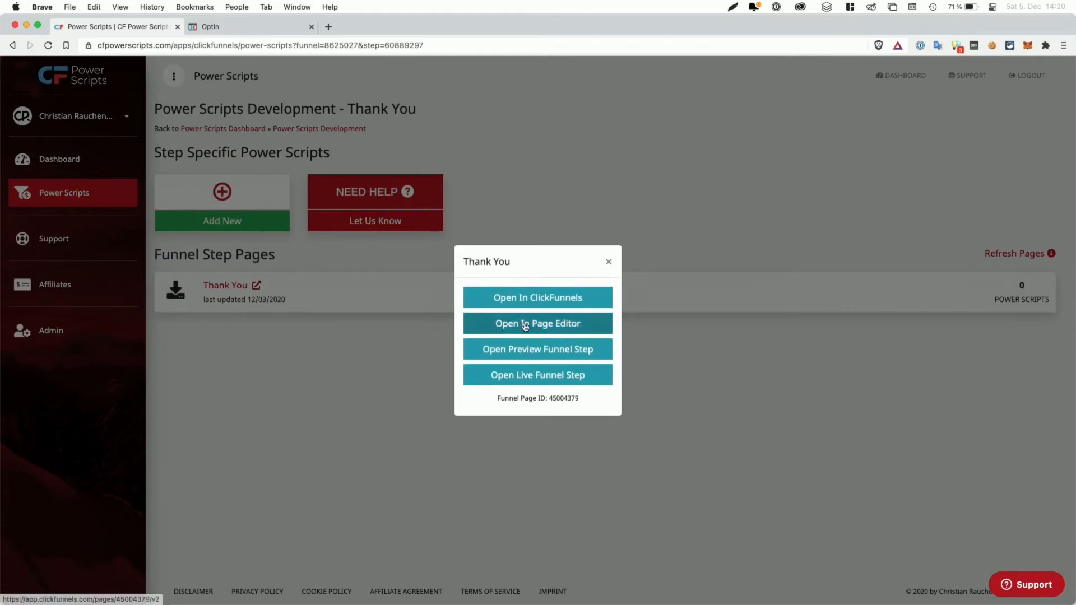
Step: Copy the Thank You page ID 45004379
{"action": "double_click", "coordinate": [564, 399]}
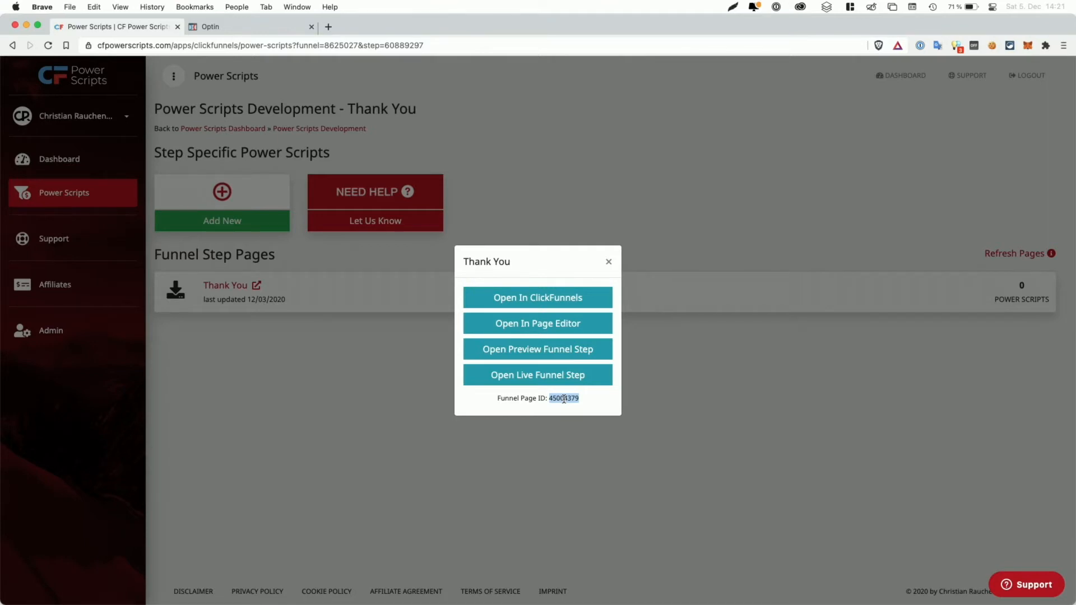
{"action": "right_click", "coordinate": [564, 399]}
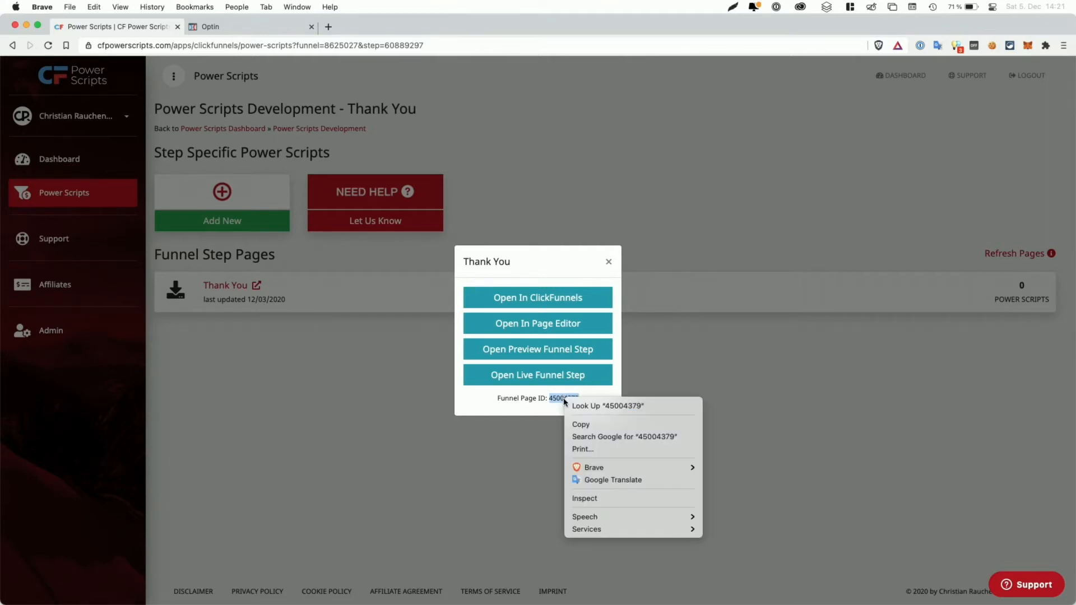
{"action": "left_click", "coordinate": [580, 423]}
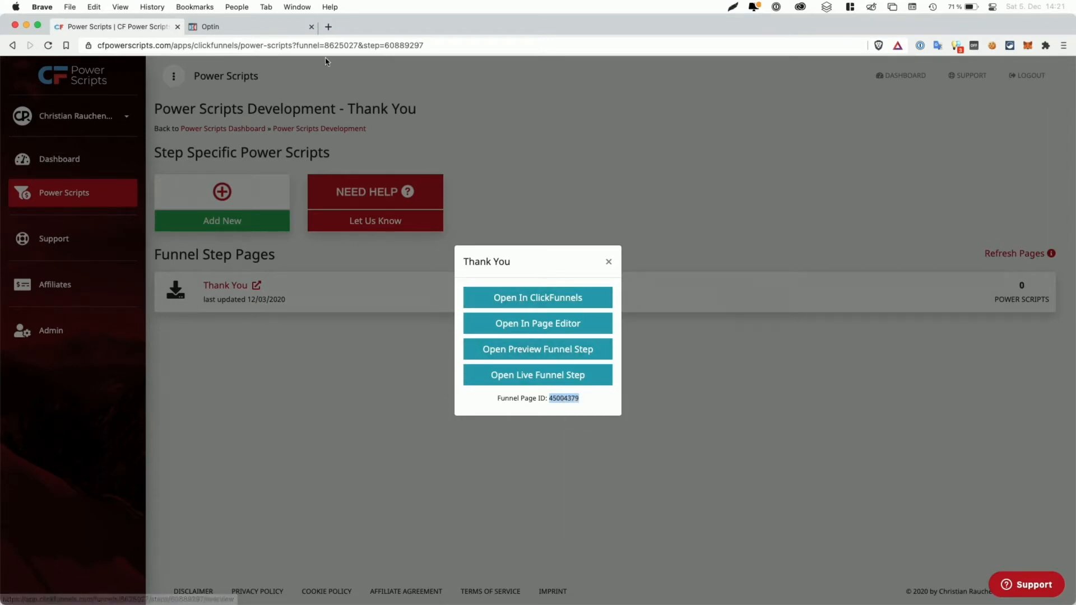
Step: Return to the Optin page editor and open the original sign-up row's settings
{"action": "left_click", "coordinate": [267, 28]}
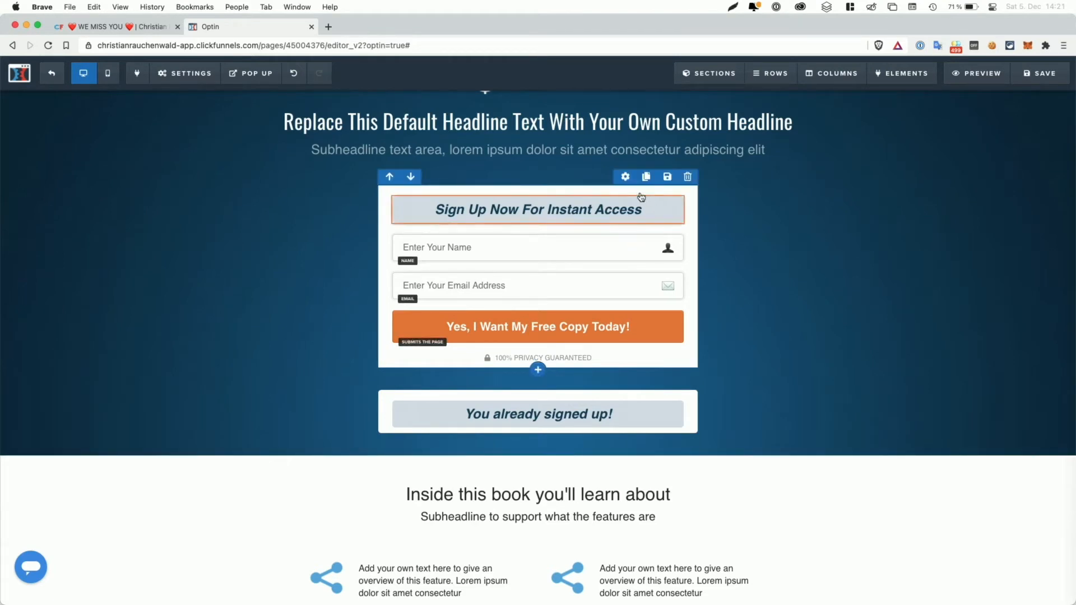
{"action": "left_click", "coordinate": [626, 179]}
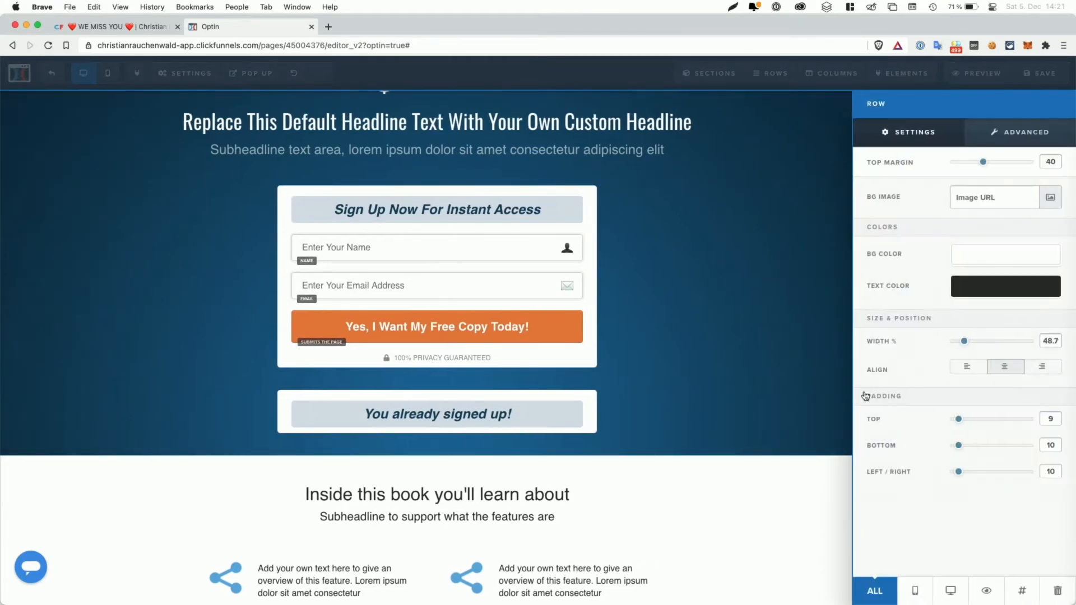
Step: Set the original form row's CSS title to cfps-rv-hide-page-45004379 using the pasted page ID
{"action": "left_click", "coordinate": [1023, 595]}
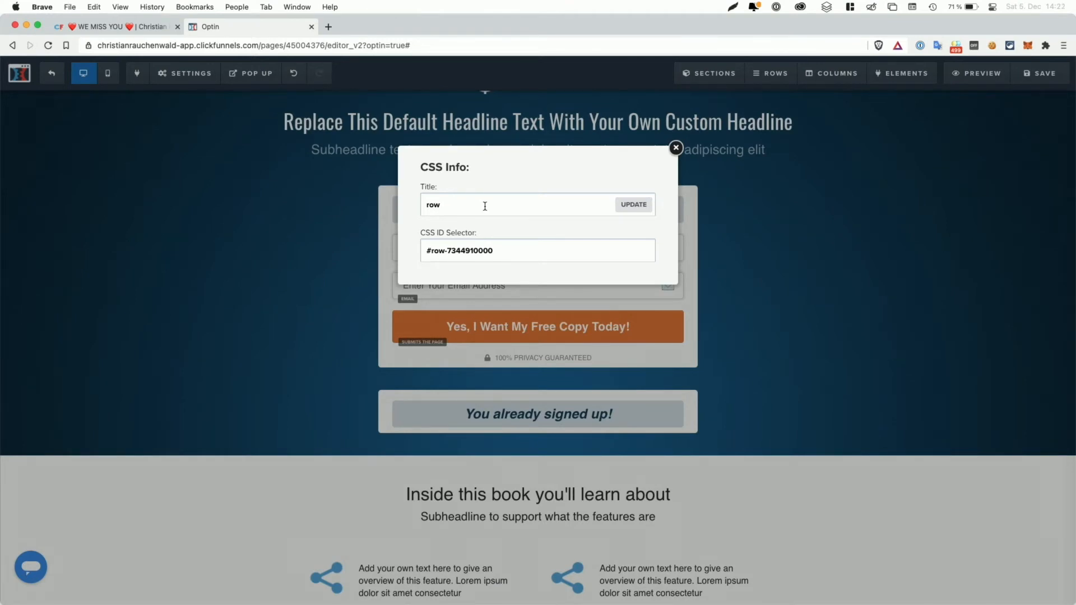
{"action": "key", "text": "super+a"}
{"action": "type", "text": "cfps-rv-hide-page-"}
{"action": "key", "text": "super+v"}
{"action": "double_click", "coordinate": [478, 205]}
{"action": "type", "text": "step"}
{"action": "double_click", "coordinate": [478, 203]}
{"action": "type", "text": "page"}
{"action": "left_click", "coordinate": [553, 207]}
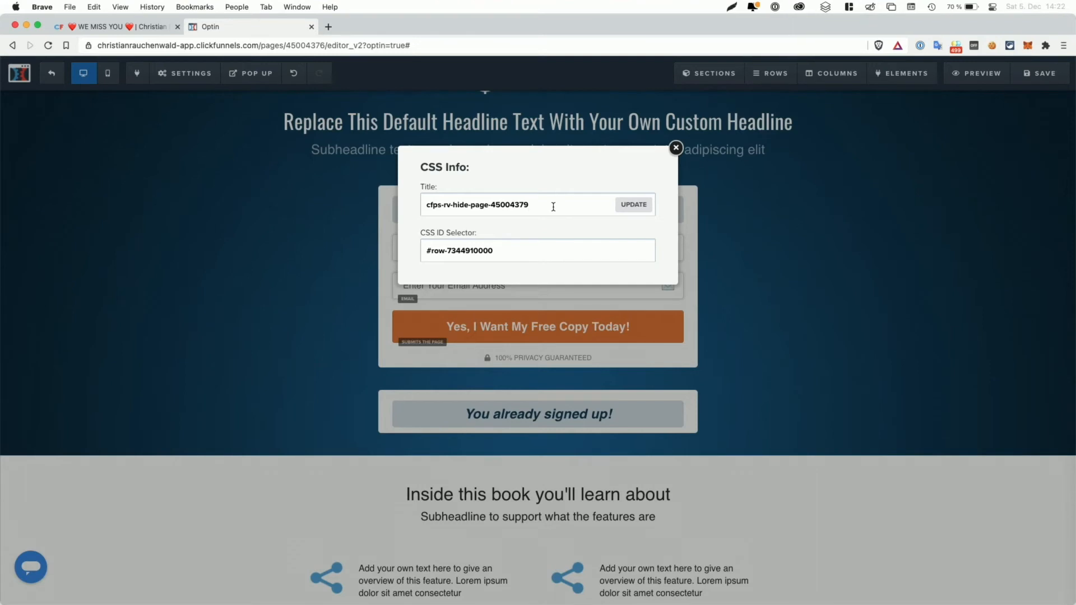
{"action": "left_click", "coordinate": [633, 207]}
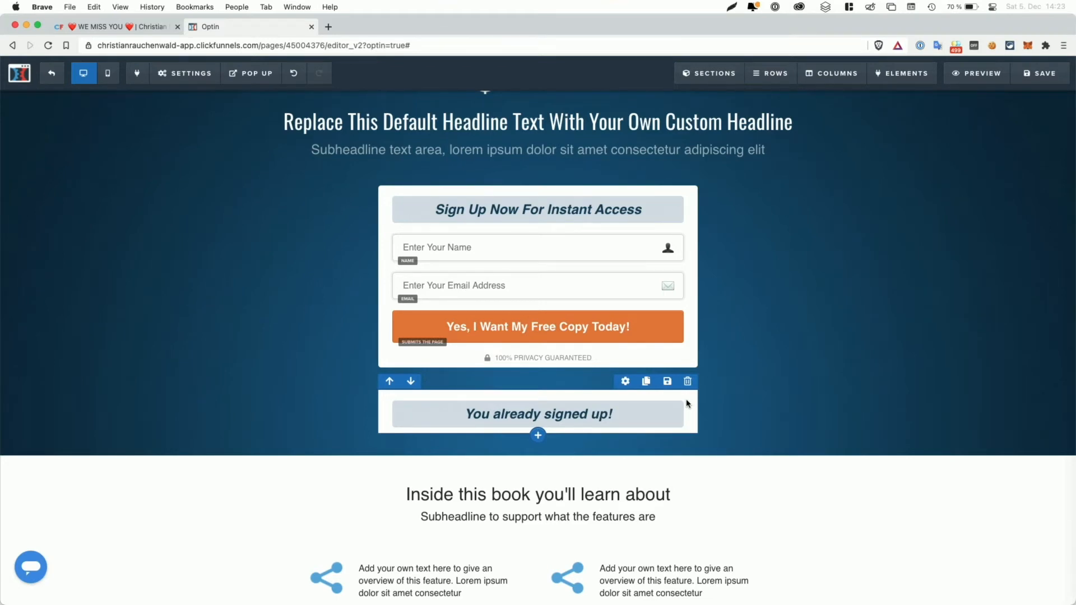
Step: Retitle the cloned row's CSS info to cfps-rv-show-page-45004379 with the pasted page ID
{"action": "left_click", "coordinate": [625, 382]}
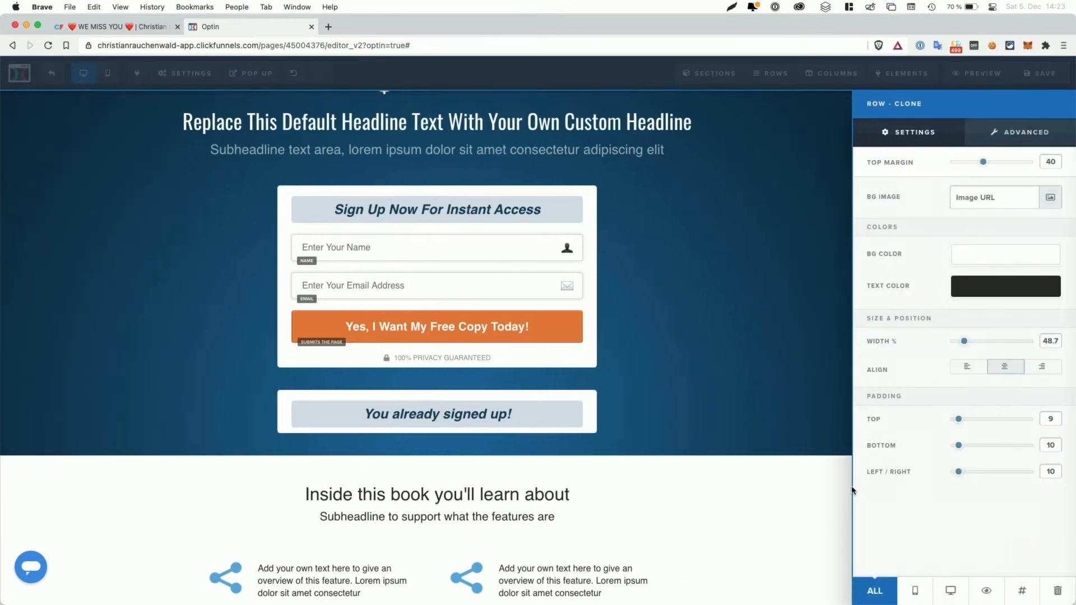
{"action": "left_click", "coordinate": [1022, 591]}
{"action": "left_click", "coordinate": [488, 208]}
{"action": "key", "text": "super+a"}
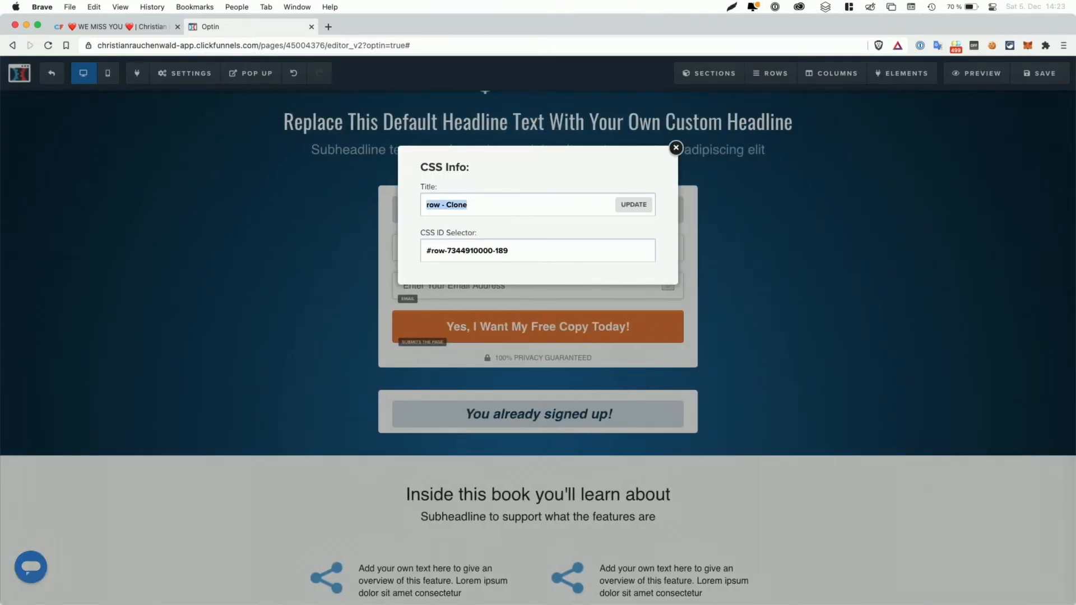
{"action": "type", "text": "cfps-rv-show-page-"}
{"action": "key", "text": "super+v"}
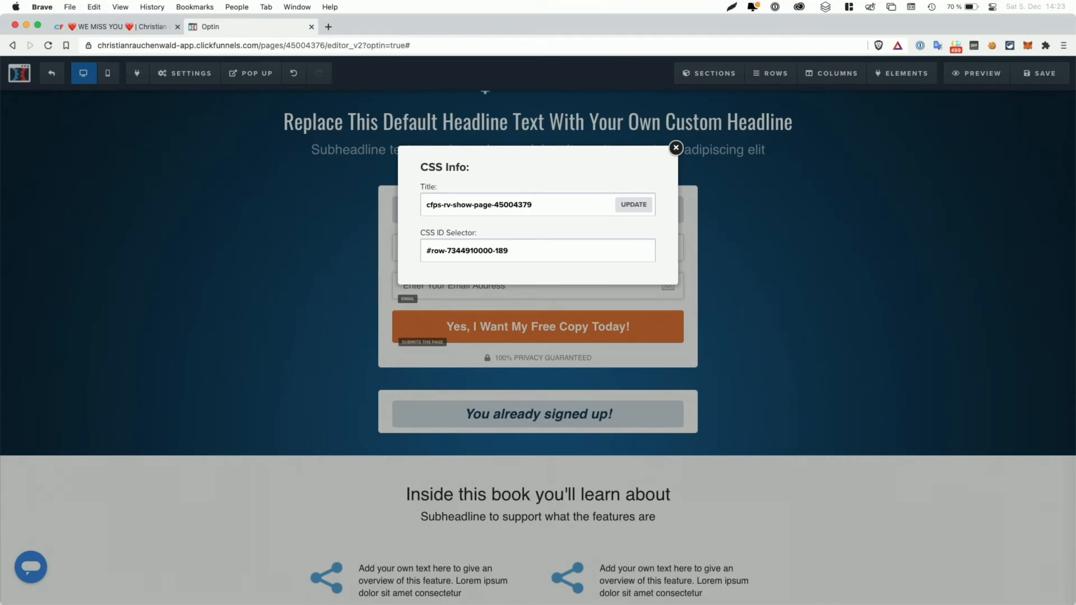
{"action": "double_click", "coordinate": [464, 204]}
{"action": "left_click", "coordinate": [633, 205]}
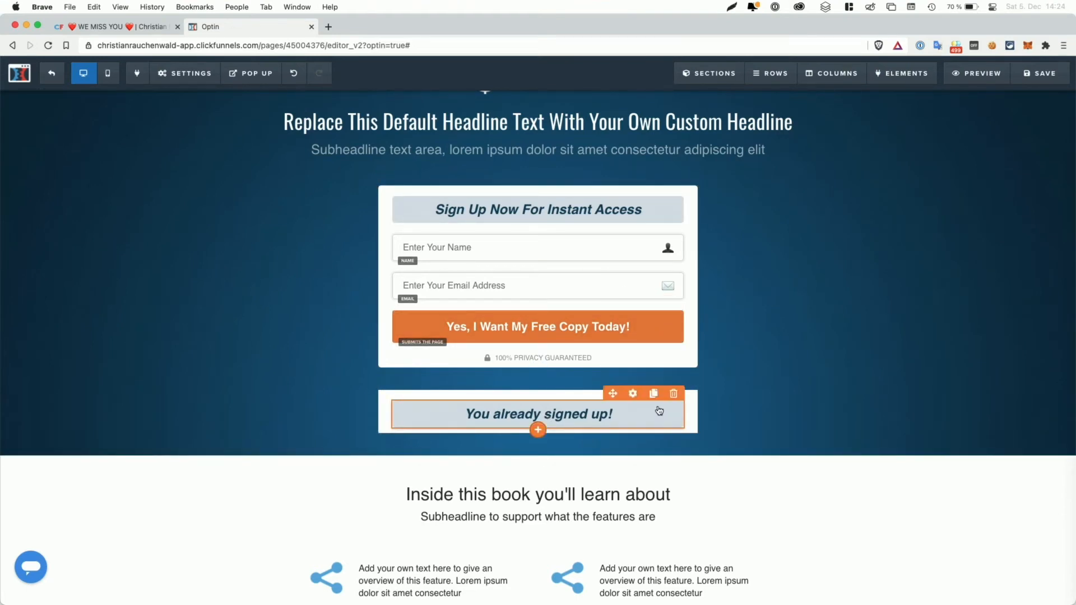
Step: Hide the 'You already signed up!' row in the editor and save the Optin page
{"action": "left_click", "coordinate": [625, 384]}
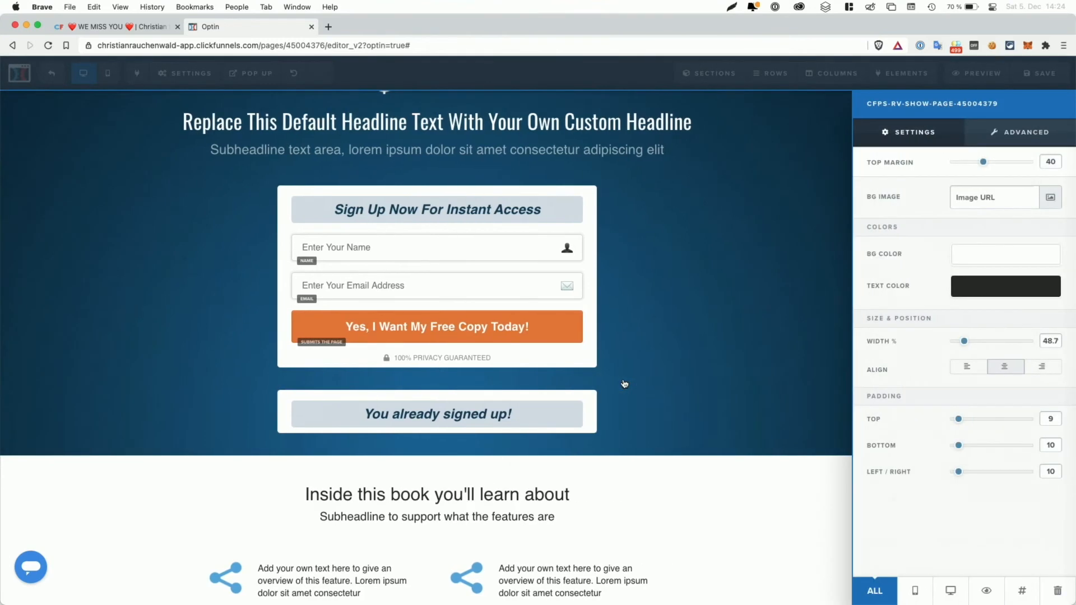
{"action": "left_click", "coordinate": [987, 597]}
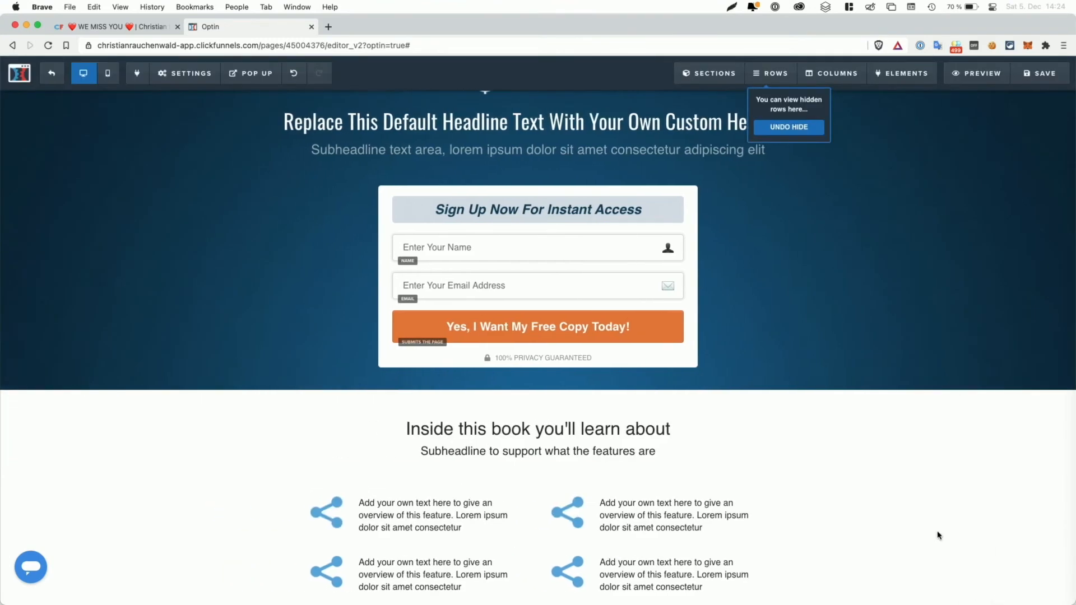
{"action": "scroll", "coordinate": [910, 336], "scroll_direction": "up", "scroll_amount": 2}
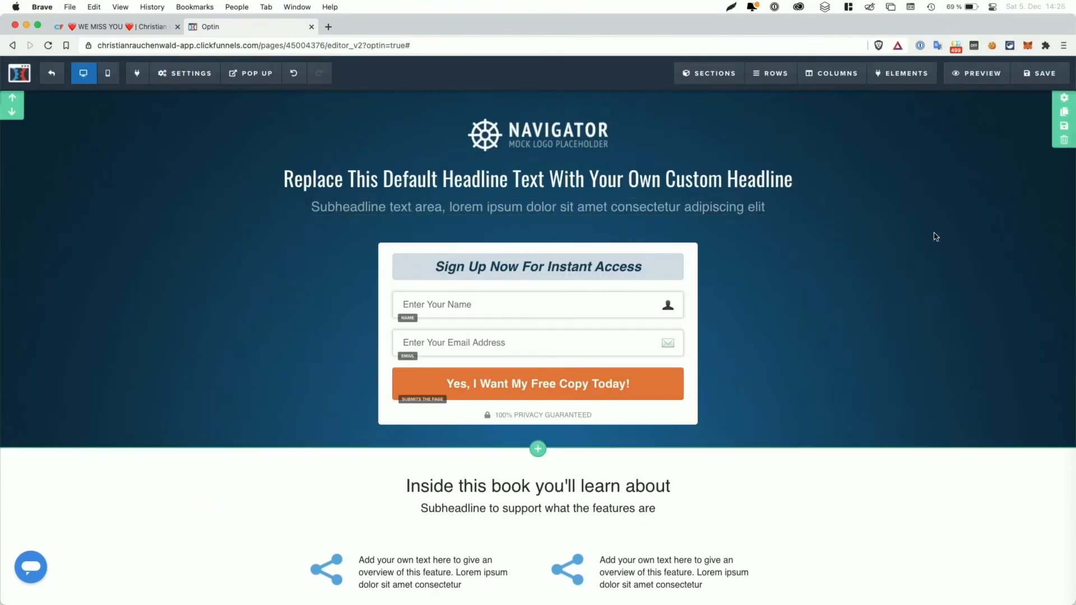
{"action": "left_click", "coordinate": [1037, 74]}
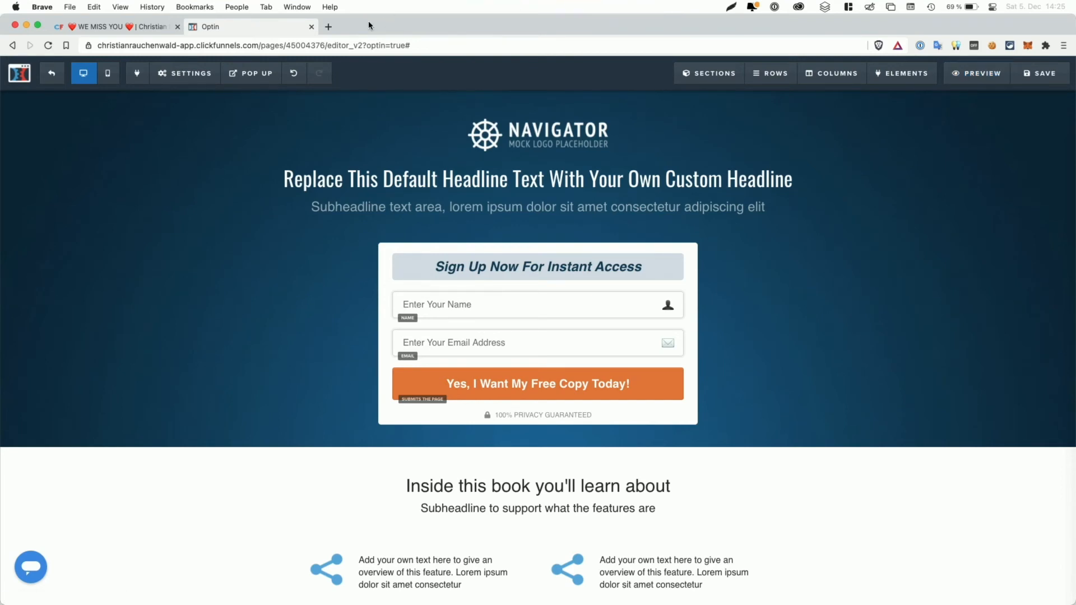
Step: Exit the editor and open the live opt-in page in a new tab
{"action": "left_click", "coordinate": [54, 77]}
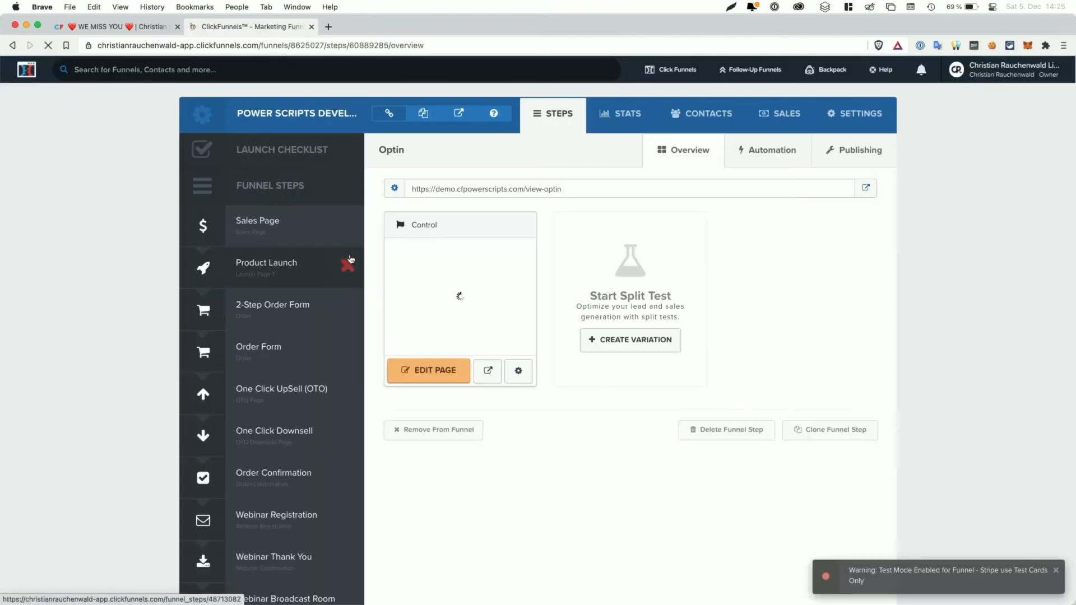
{"action": "left_click", "coordinate": [866, 190]}
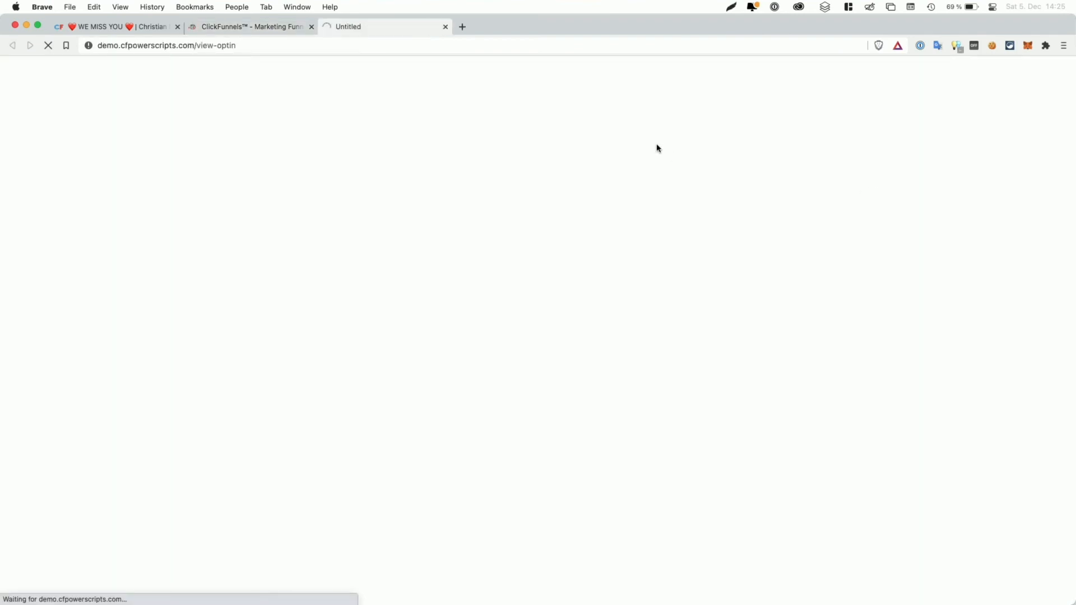
{"action": "left_click", "coordinate": [252, 26]}
Step: Back in Power Scripts, dismiss the Thank You options and reopen the Optin step's options
{"action": "left_click", "coordinate": [152, 27]}
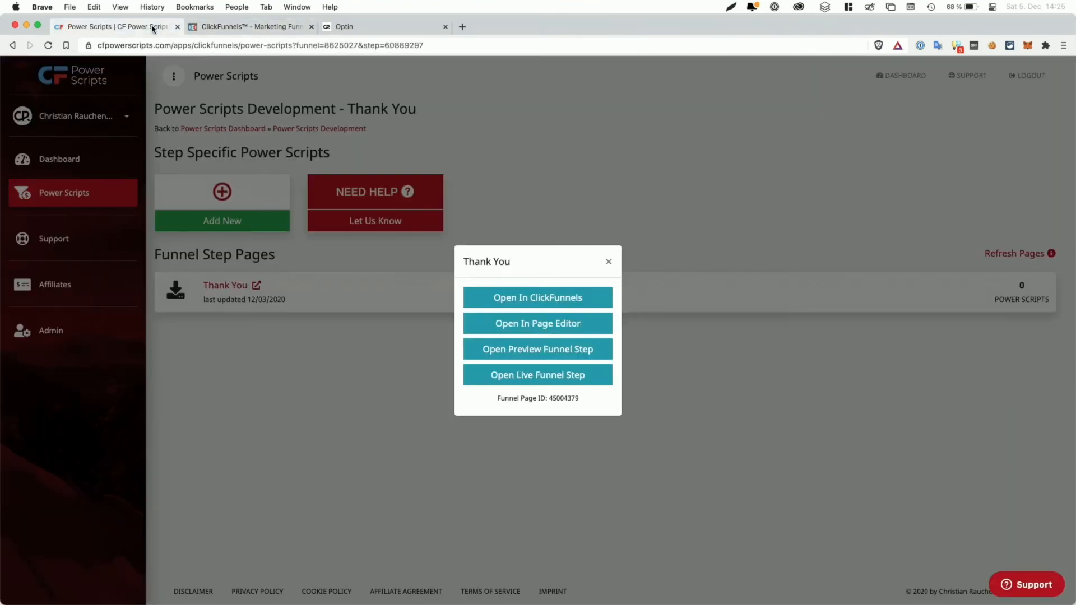
{"action": "left_click", "coordinate": [391, 182]}
{"action": "left_click", "coordinate": [325, 130]}
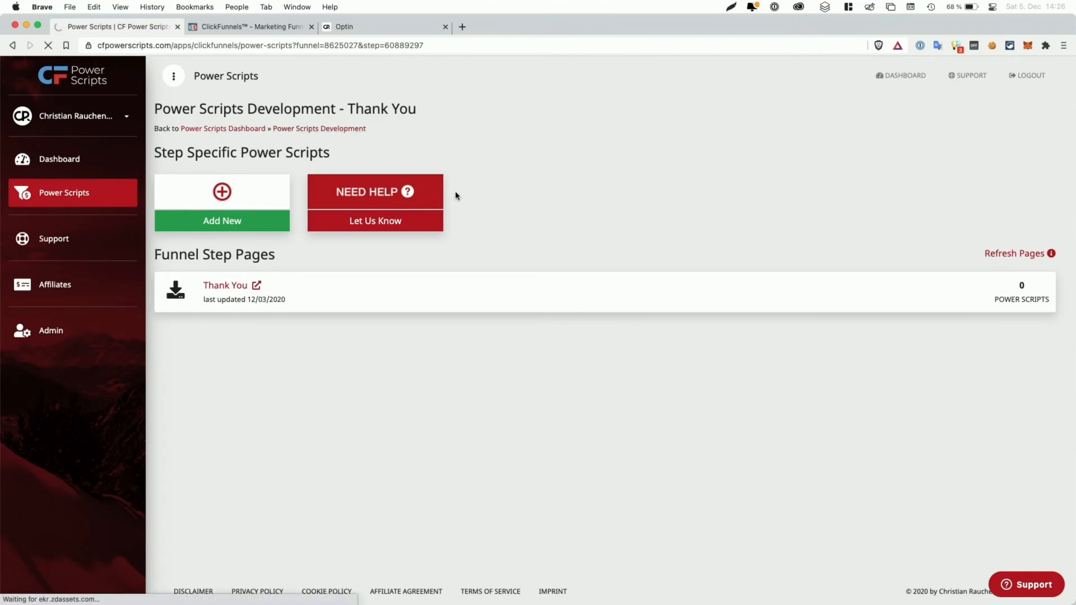
{"action": "scroll", "coordinate": [296, 250], "scroll_direction": "down", "scroll_amount": 8}
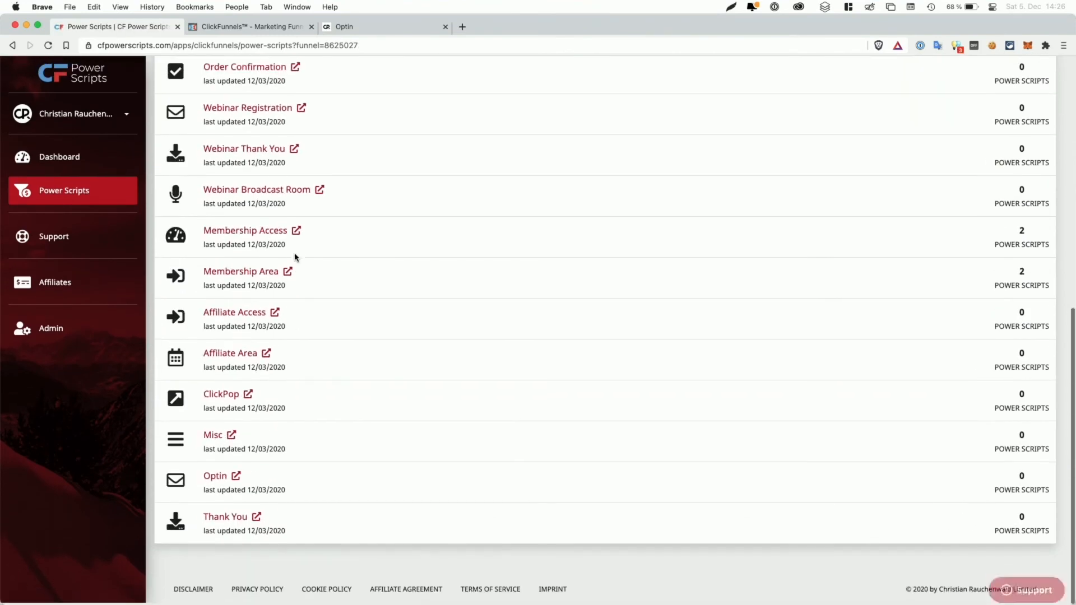
{"action": "left_click", "coordinate": [235, 477]}
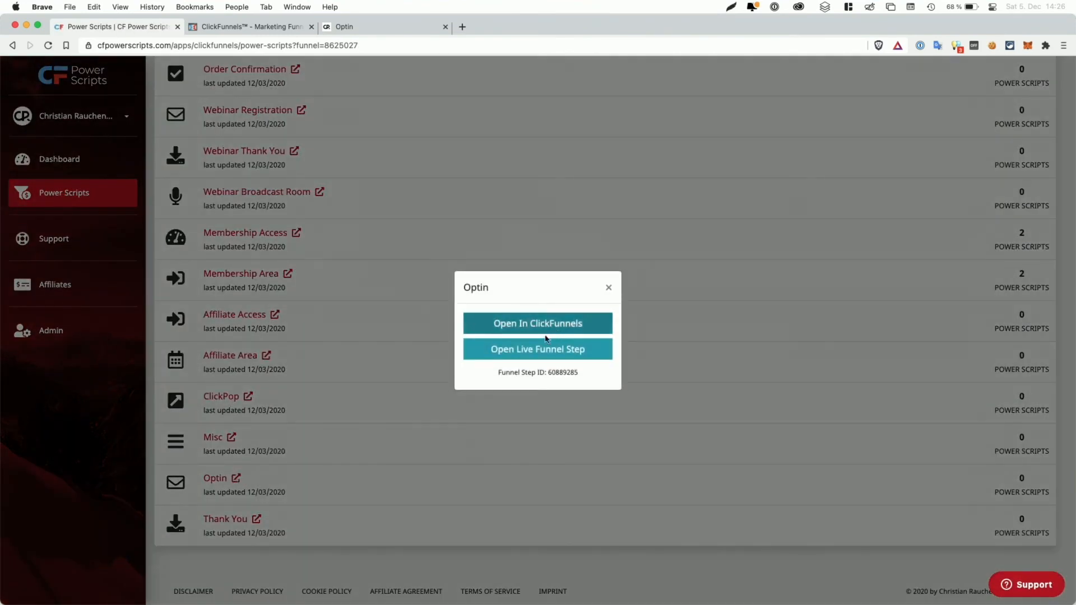
Step: Copy the live Optin page's URL and load it in a new private browser window
{"action": "left_click", "coordinate": [391, 32]}
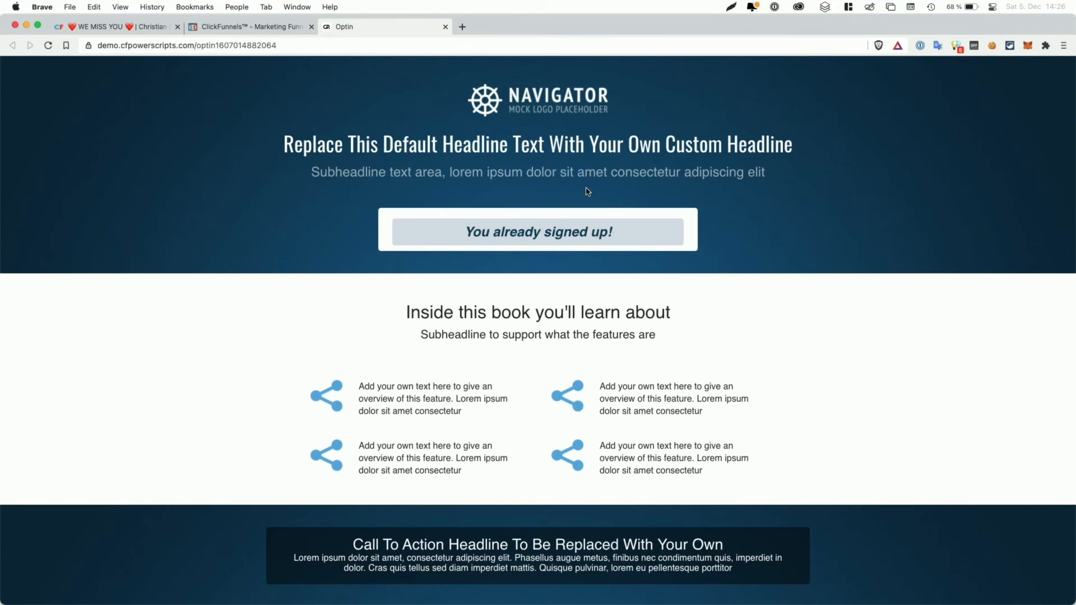
{"action": "left_click", "coordinate": [375, 47]}
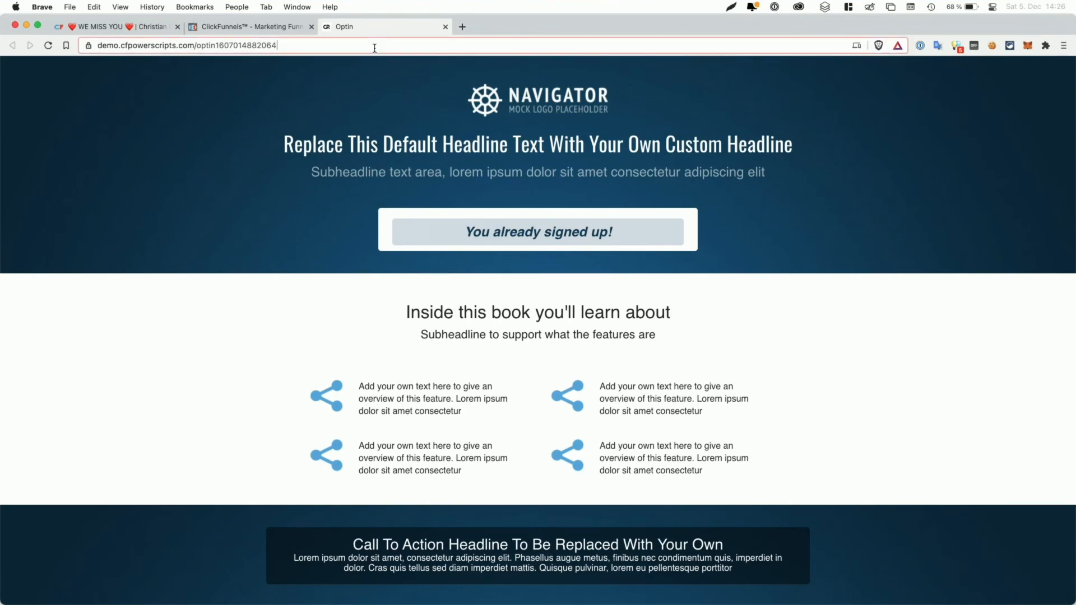
{"action": "key", "text": "super+c"}
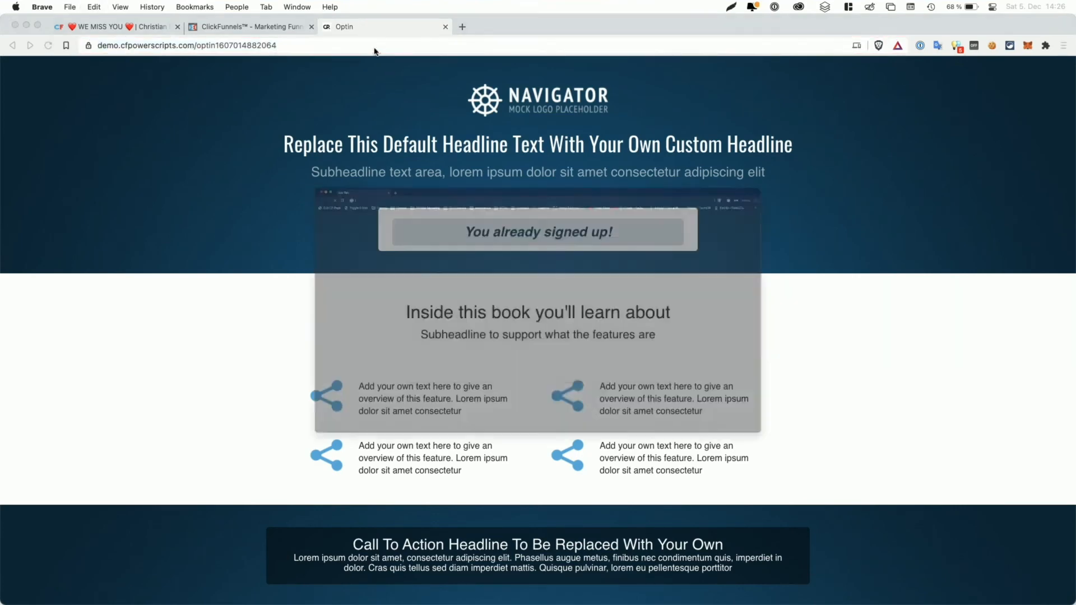
{"action": "key", "text": "super+shift+n"}
{"action": "key", "text": "super+v"}
{"action": "key", "text": "Return"}
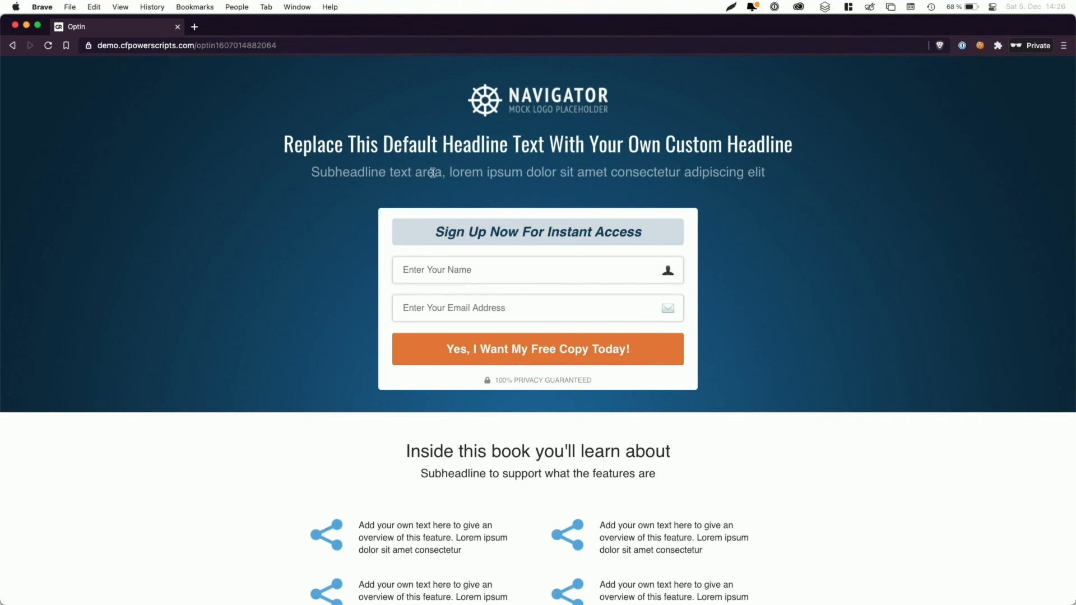
Step: Submit the opt-in form with a test name and e-mail, then go back to the Optin page
{"action": "left_click", "coordinate": [467, 271]}
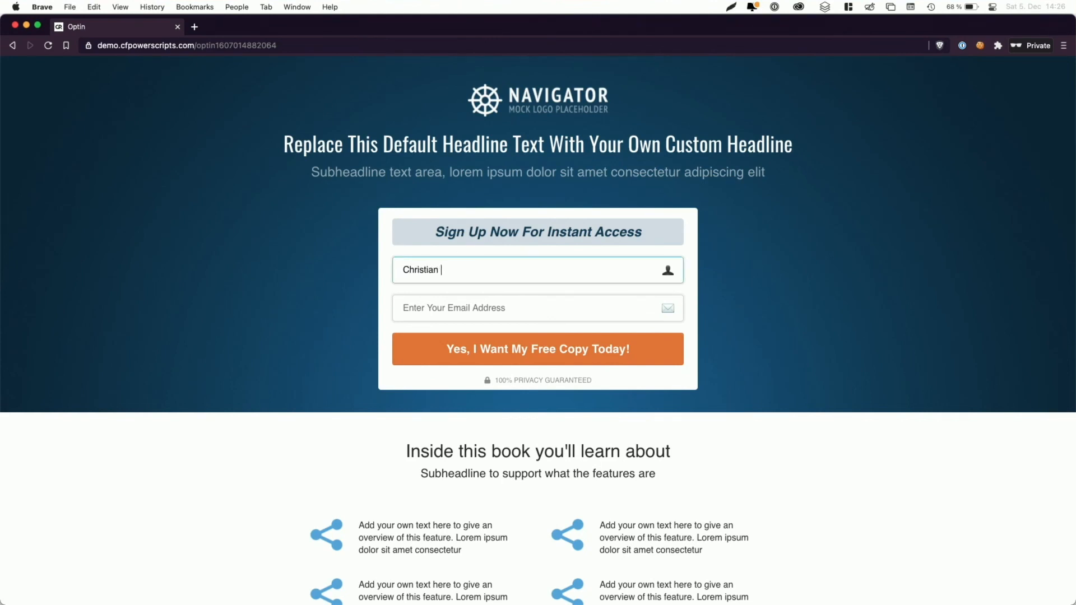
{"action": "key", "text": "Tab"}
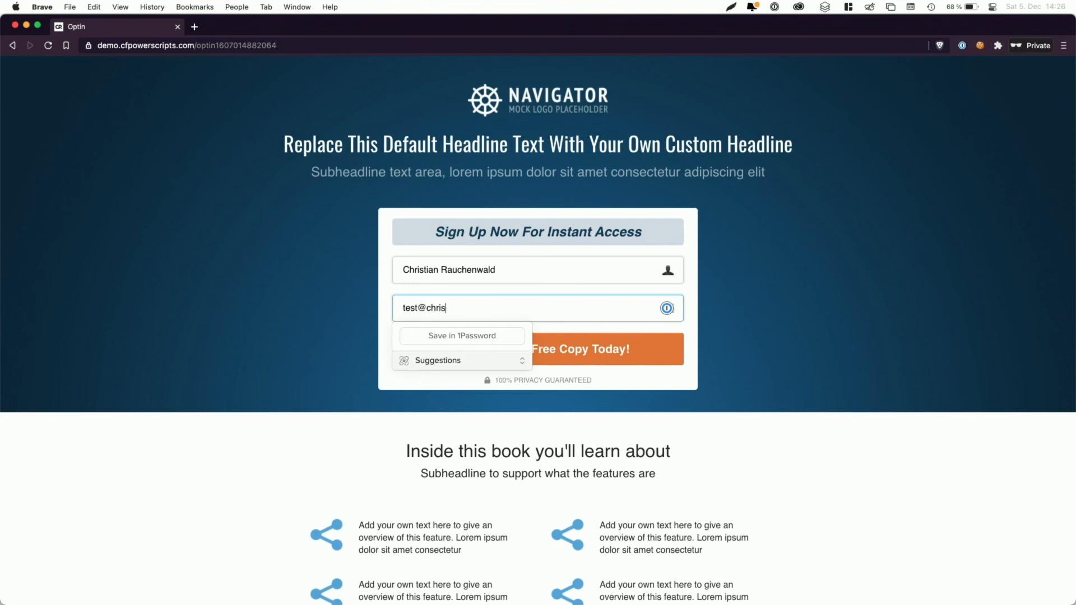
{"action": "key", "text": "Return"}
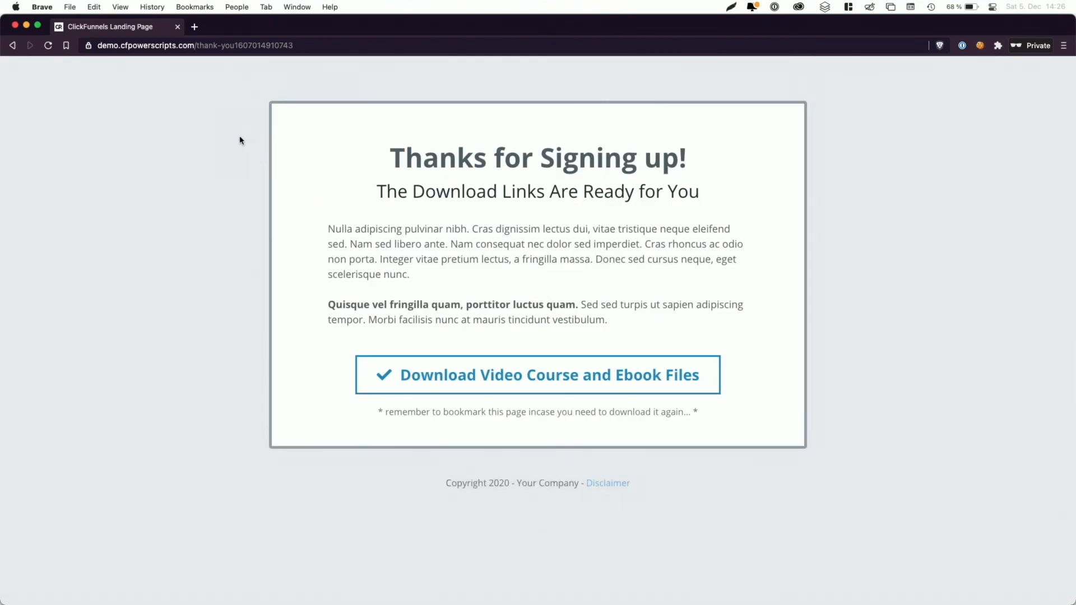
{"action": "left_click", "coordinate": [13, 45]}
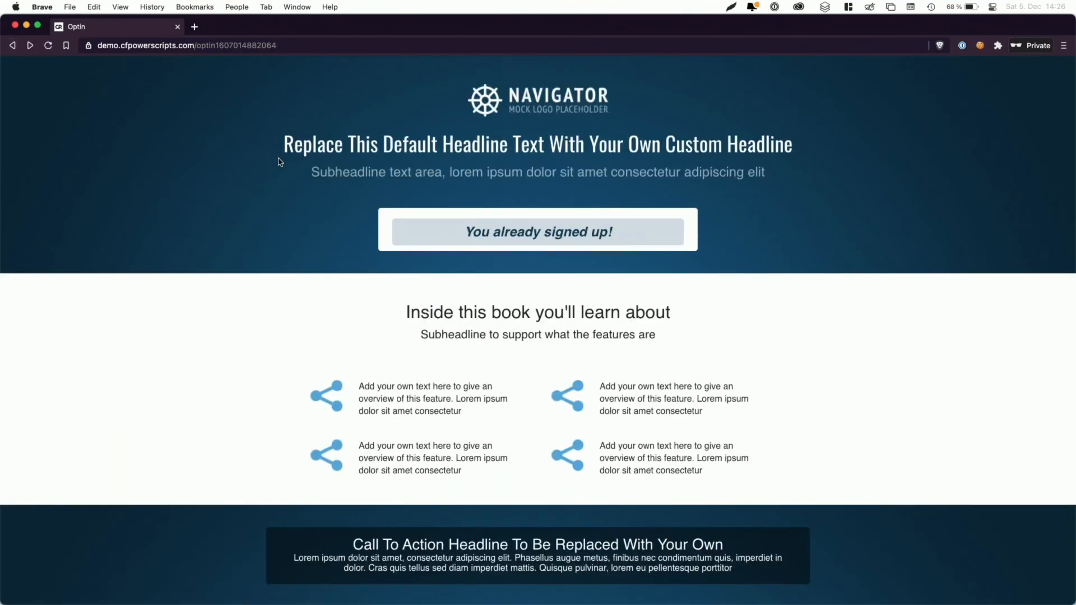